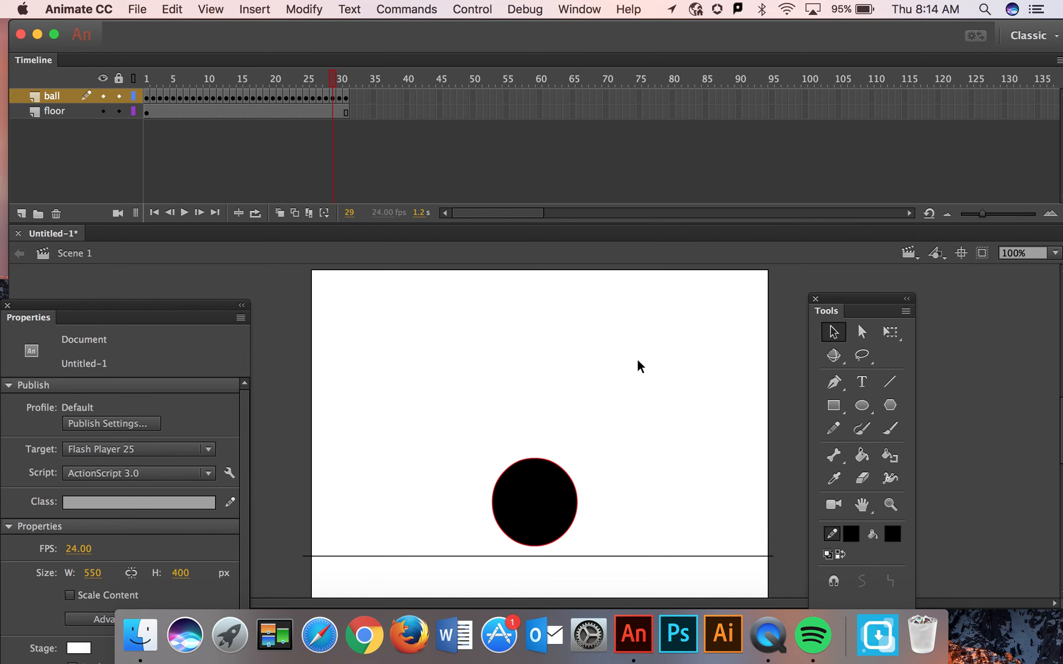
# Open the ball symbol for editing and fill it with the red radial gradient, placing the highlight toward the ball's upper left
pyautogui.click(536, 485)
pyautogui.doubleClick(536, 485)
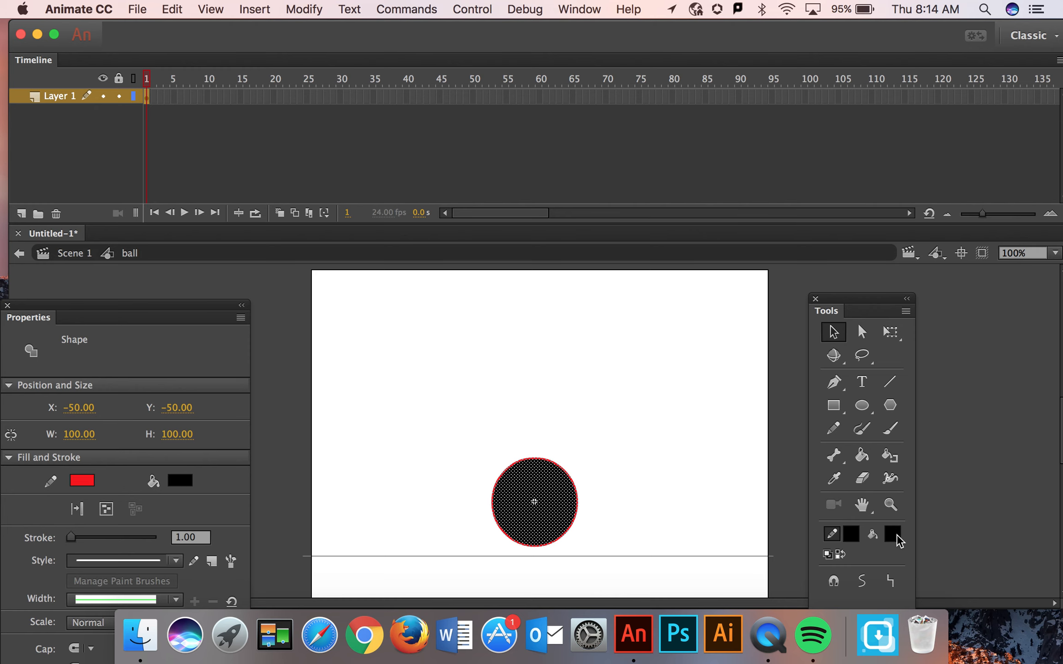
pyautogui.click(894, 536)
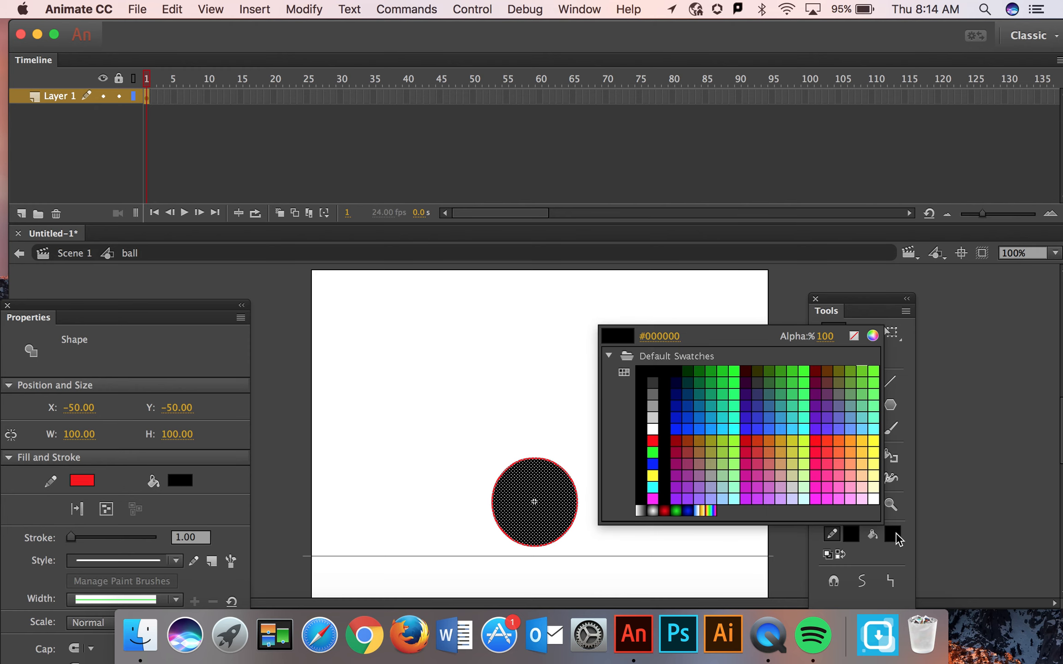
pyautogui.click(664, 511)
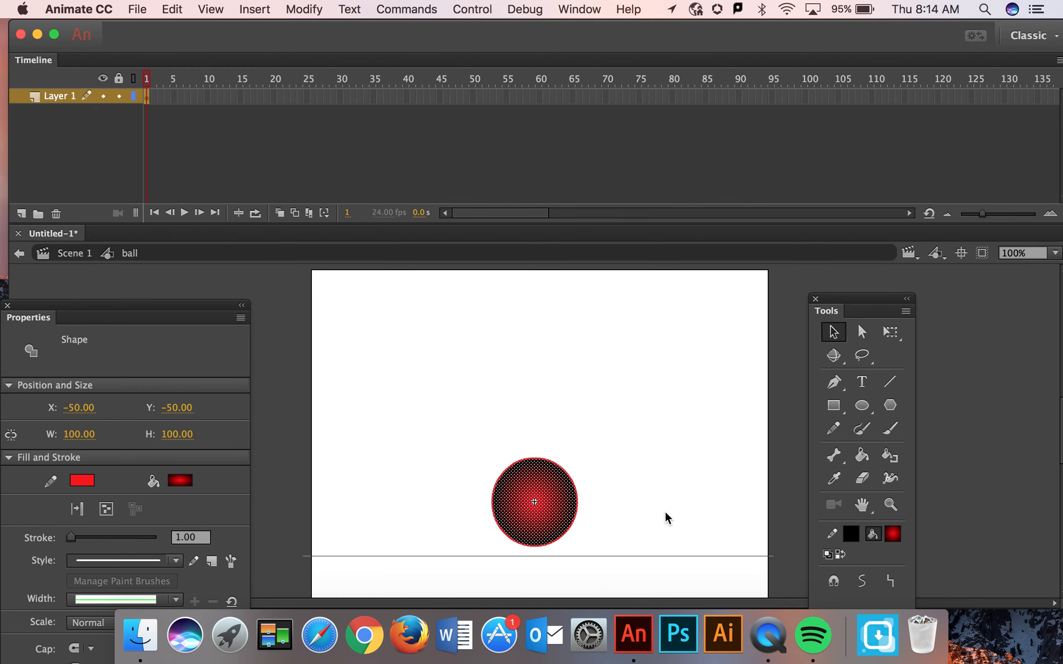
pyautogui.click(861, 456)
pyautogui.click(526, 486)
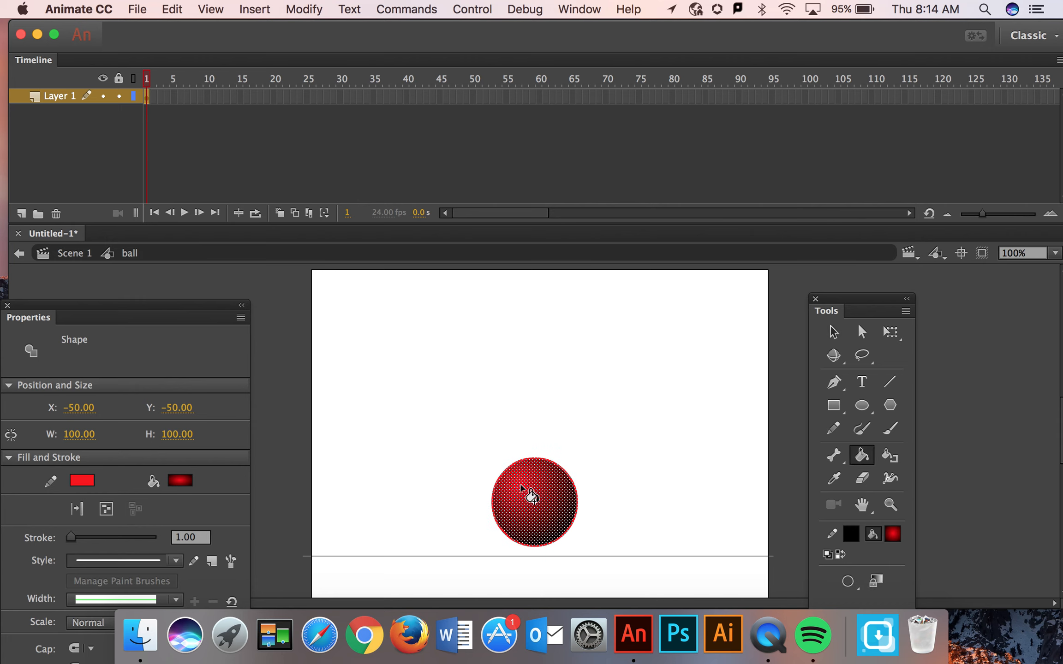
pyautogui.click(833, 332)
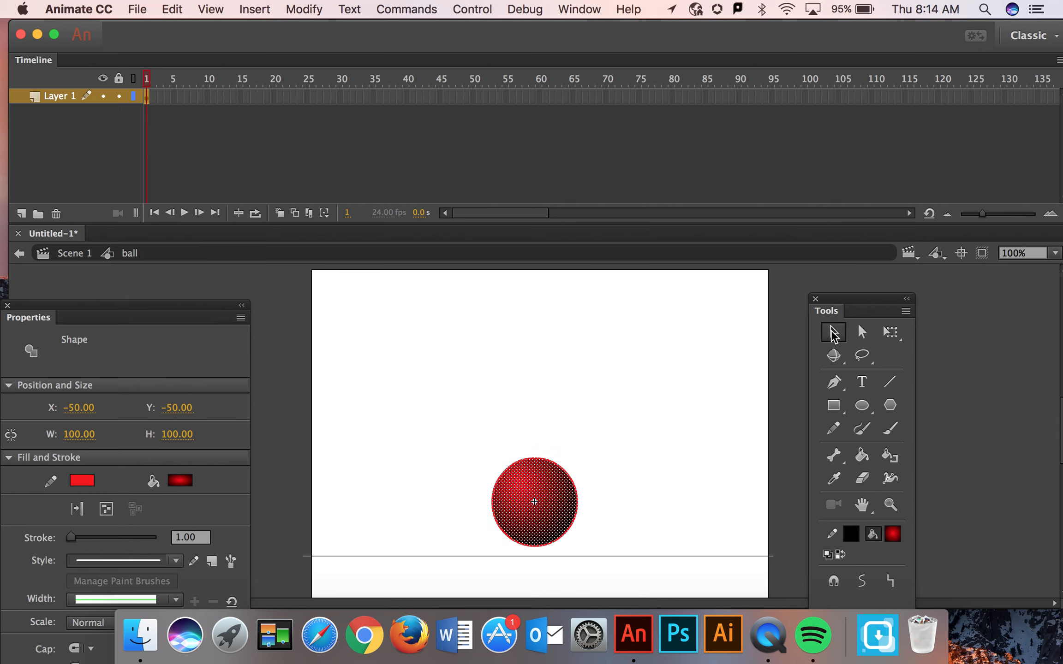
pyautogui.click(726, 374)
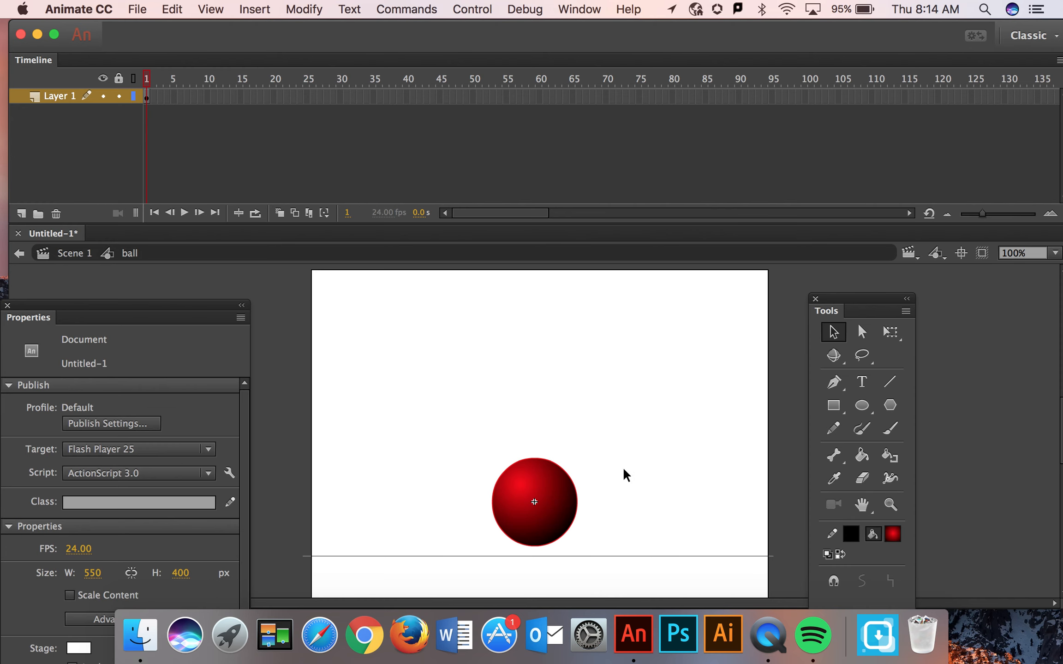
# Delete the ball's red outline and return to Scene 1
pyautogui.click(576, 518)
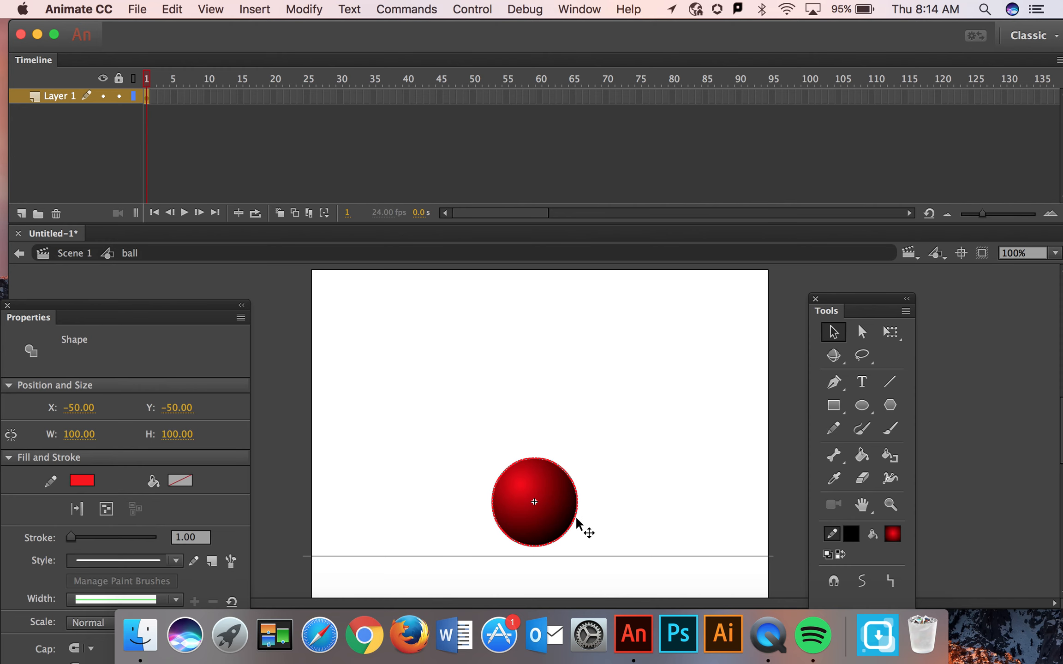
pyautogui.press('Delete')
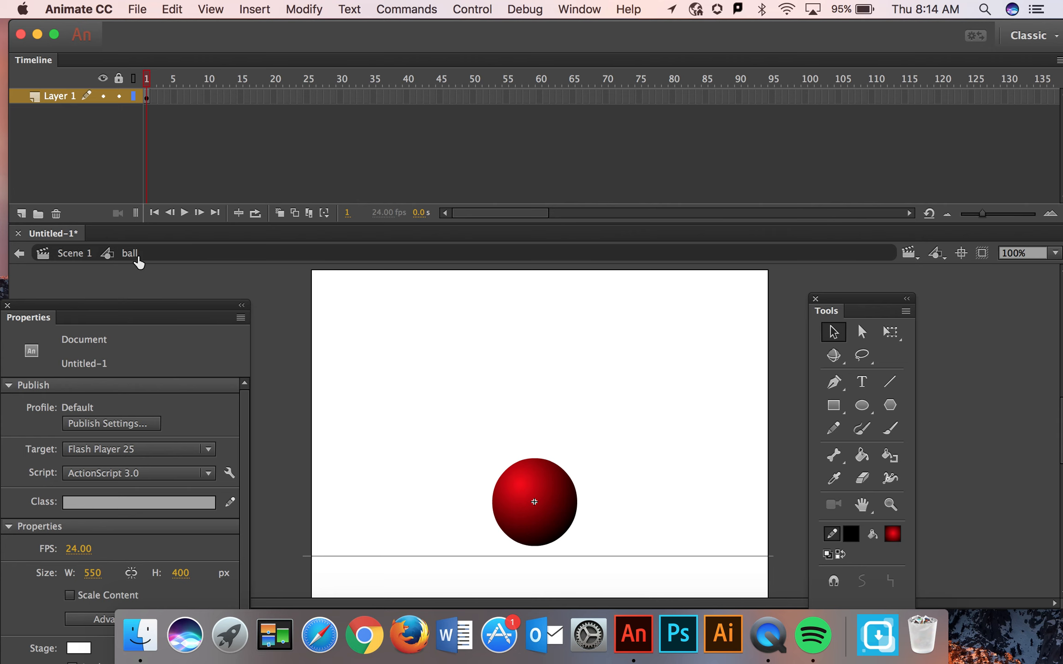
pyautogui.click(82, 256)
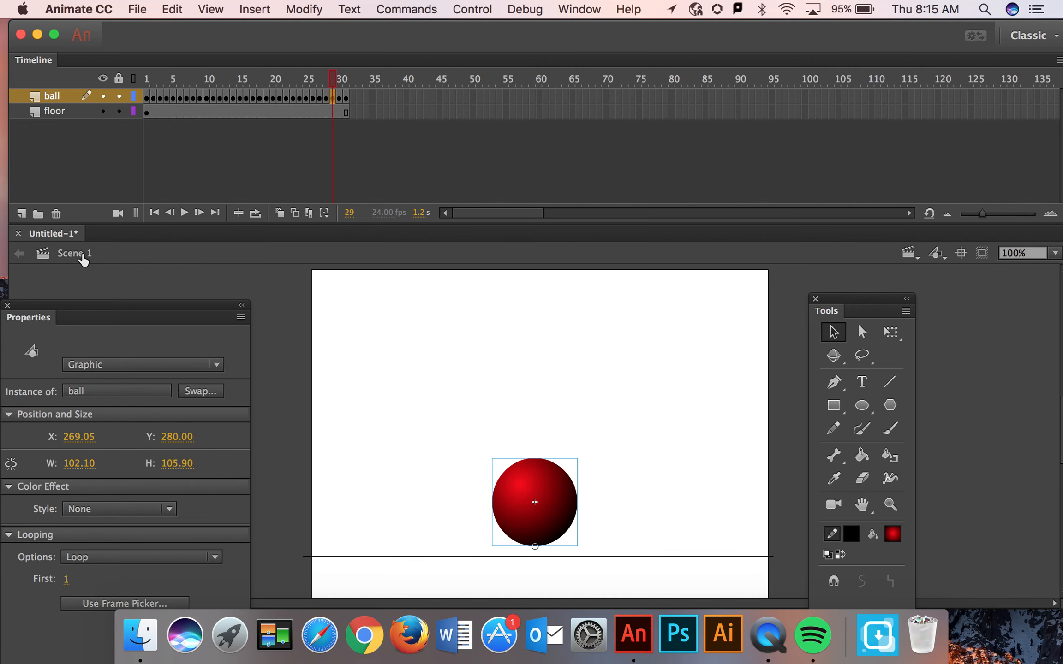
# Clear the keyframes from frame 16 to frame 31 on the ball layer
pyautogui.moveTo(333, 78); pyautogui.dragTo(302, 77)
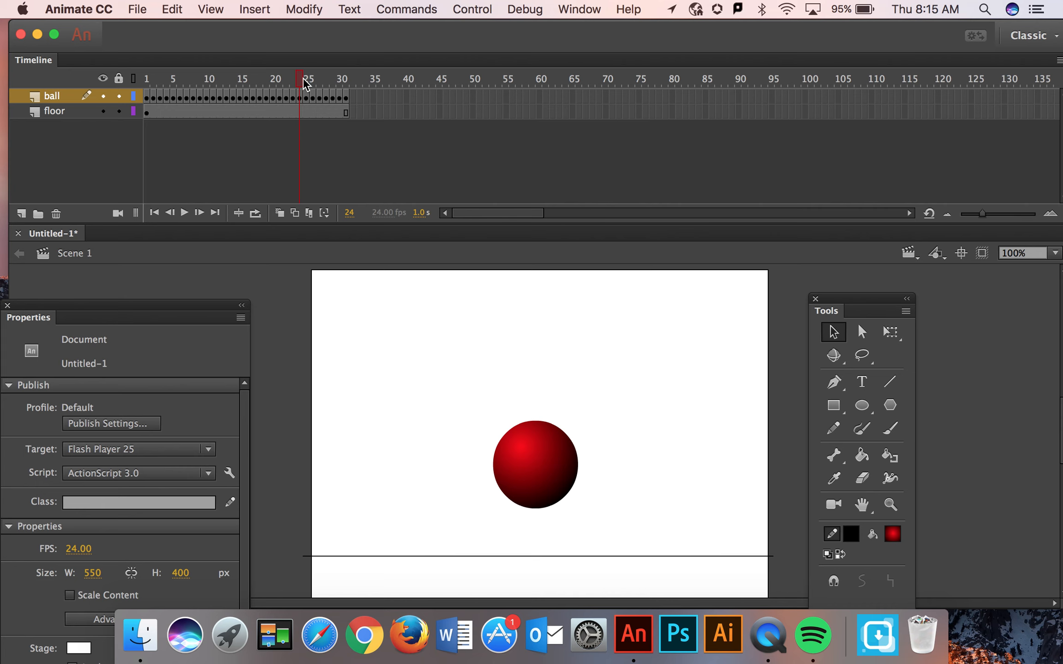
pyautogui.moveTo(303, 77); pyautogui.dragTo(275, 96)
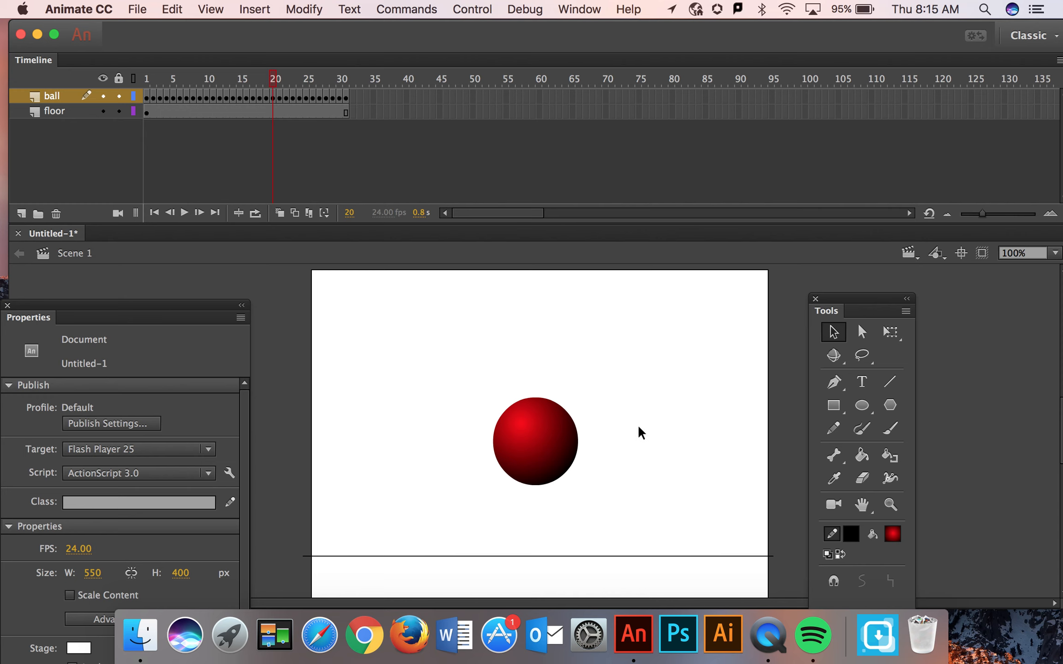
pyautogui.moveTo(277, 72)
pyautogui.mouseDown()
pyautogui.moveTo(256, 76)
pyautogui.moveTo(273, 76)
pyautogui.mouseUp()
pyautogui.moveTo(347, 95); pyautogui.dragTo(244, 90)
pyautogui.click(385, 97)
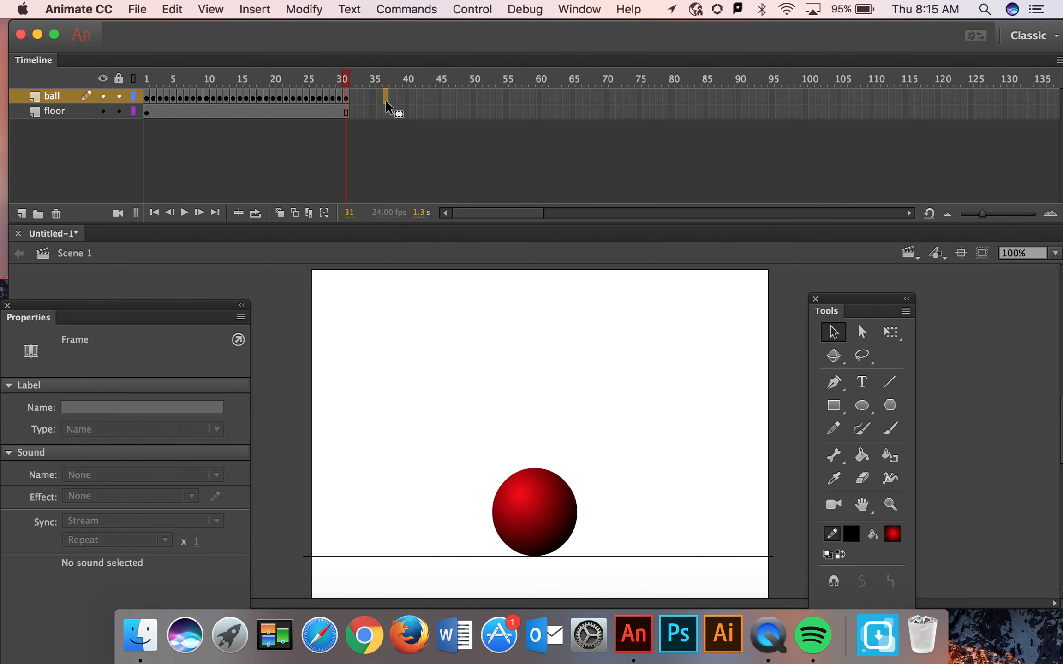
pyautogui.click(346, 96)
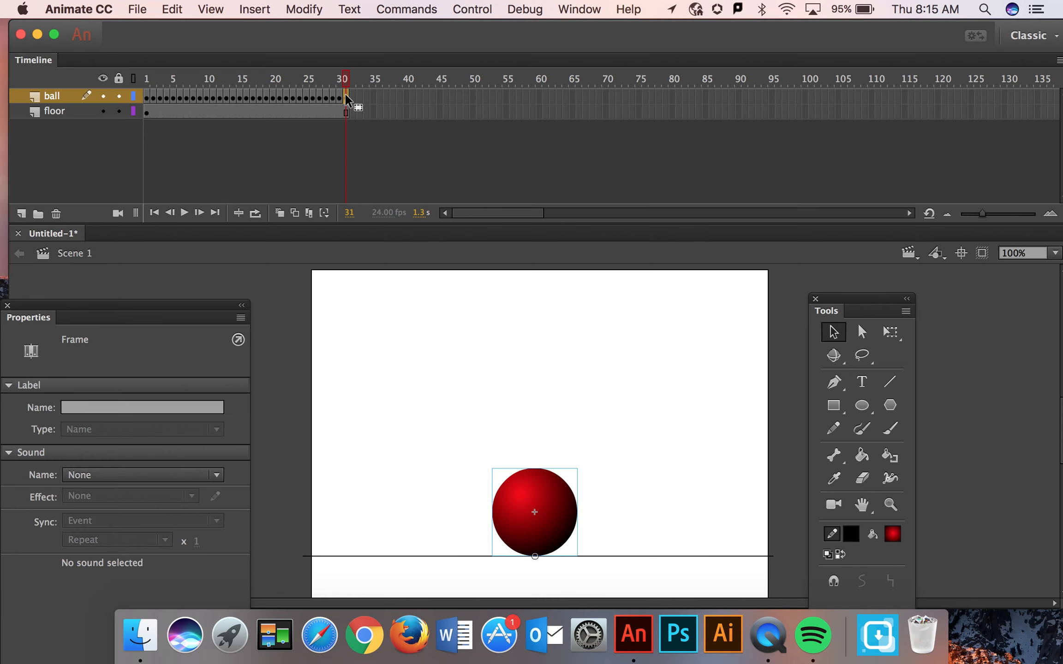
pyautogui.moveTo(345, 93)
pyautogui.mouseDown()
pyautogui.moveTo(291, 95)
pyautogui.moveTo(379, 93)
pyautogui.moveTo(342, 96)
pyautogui.mouseUp()
pyautogui.click(354, 95)
pyautogui.moveTo(347, 95); pyautogui.dragTo(246, 85)
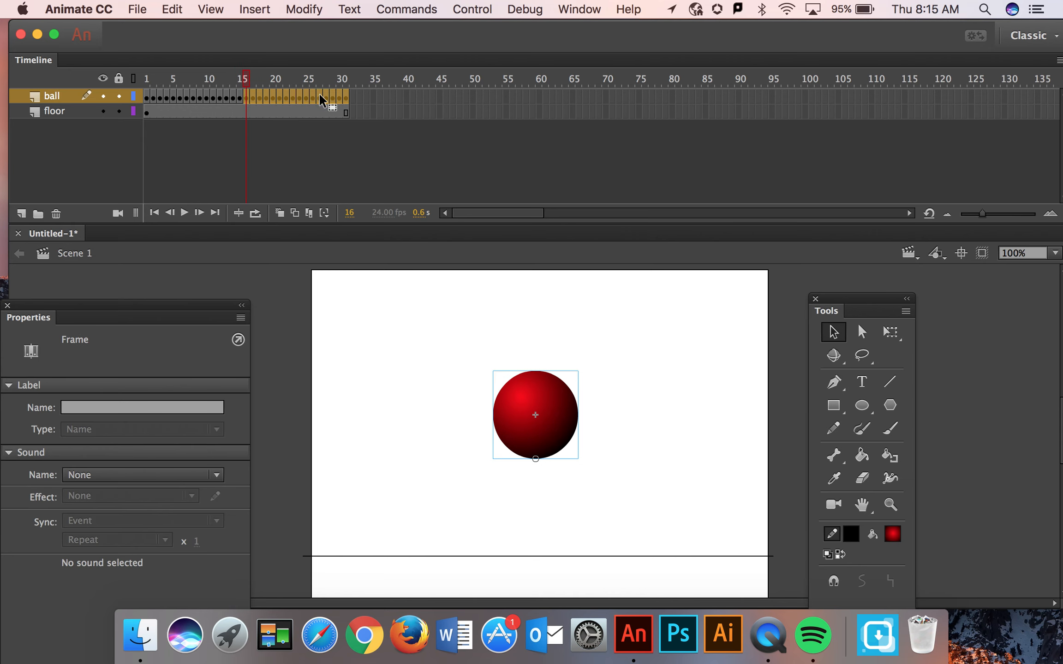
pyautogui.rightClick(294, 97)
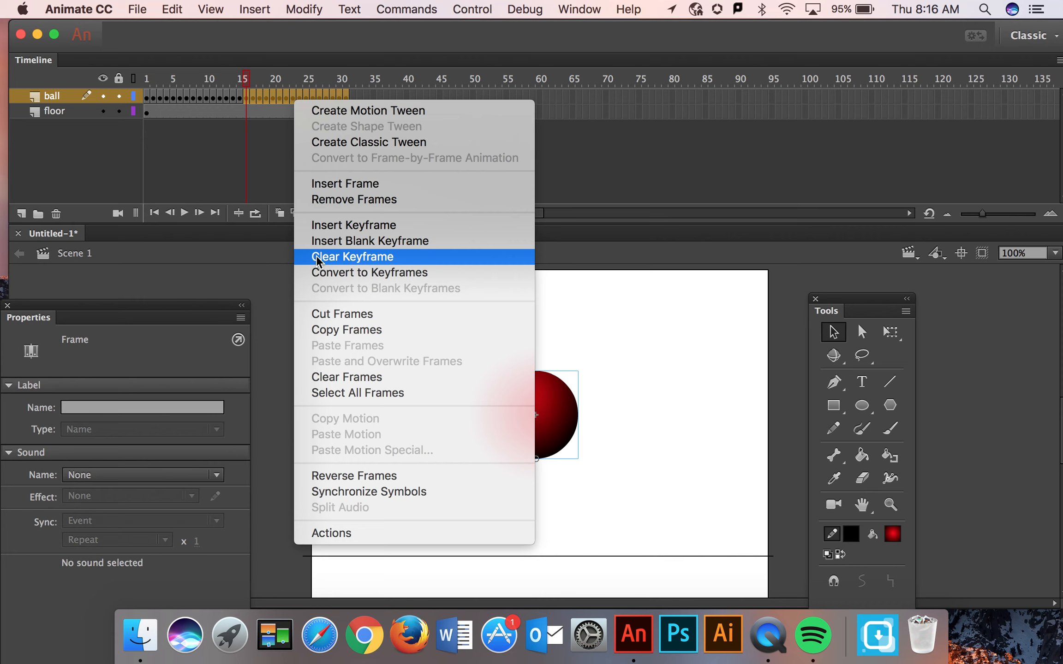
pyautogui.click(355, 255)
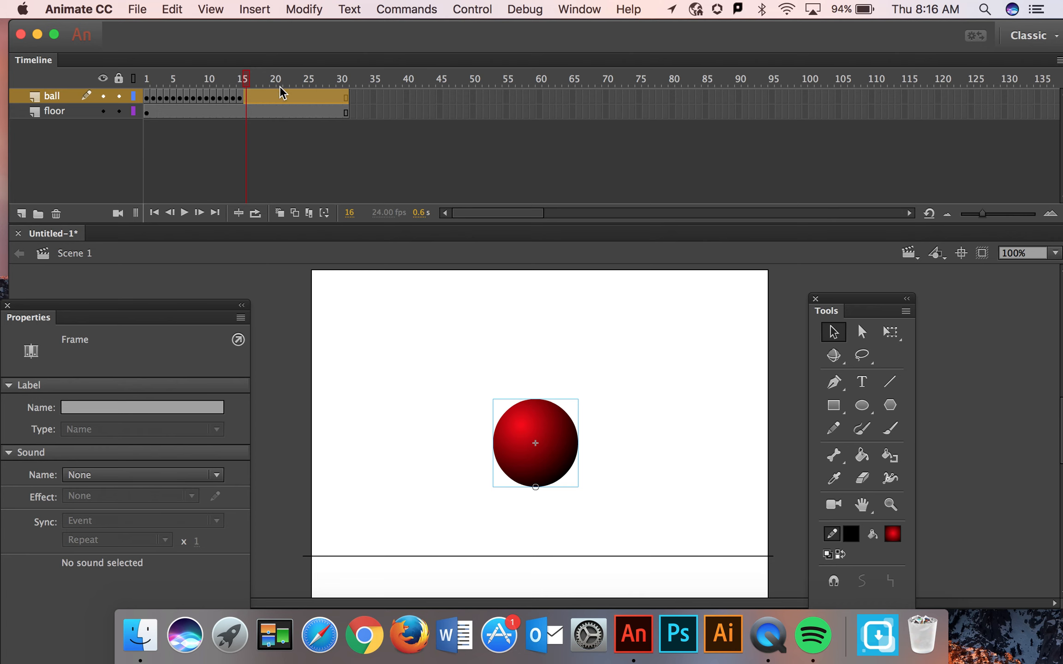
# Turn on Onion Skin and, on a keyframe at frame 16 of the ball layer, raise the ball to about Y 182.7
pyautogui.moveTo(247, 83)
pyautogui.mouseDown()
pyautogui.moveTo(185, 77)
pyautogui.moveTo(243, 85)
pyautogui.mouseUp()
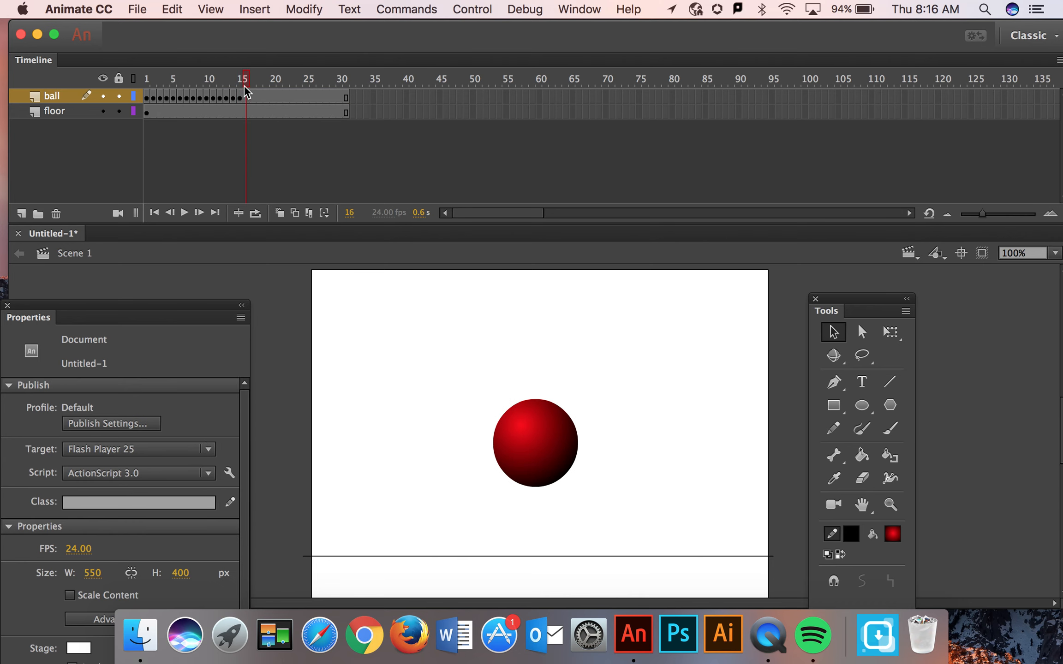
pyautogui.click(280, 214)
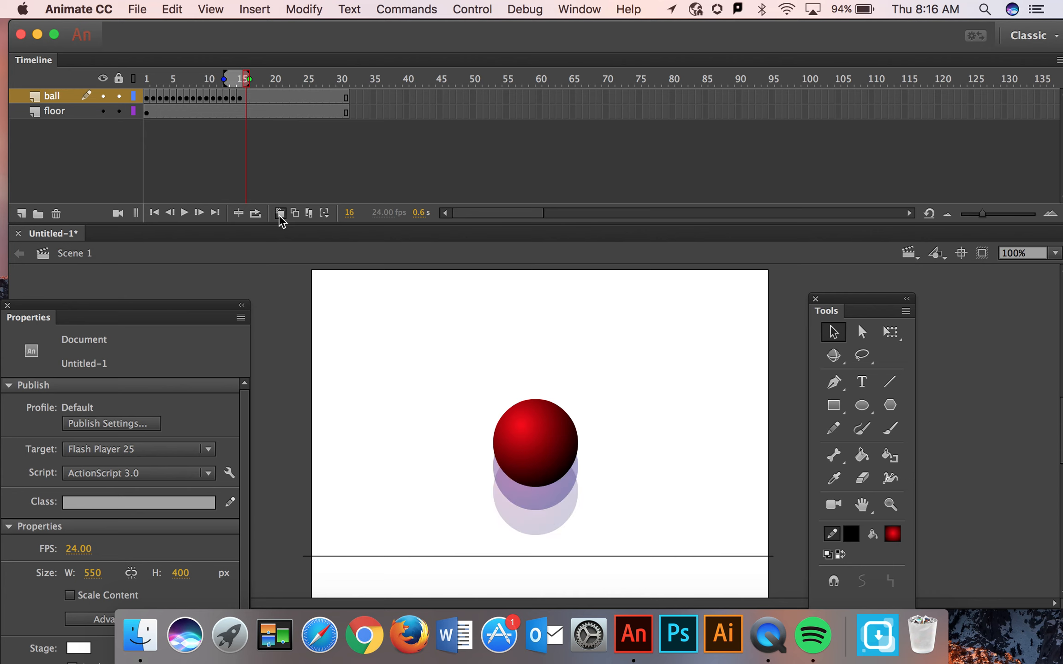
pyautogui.click(246, 97)
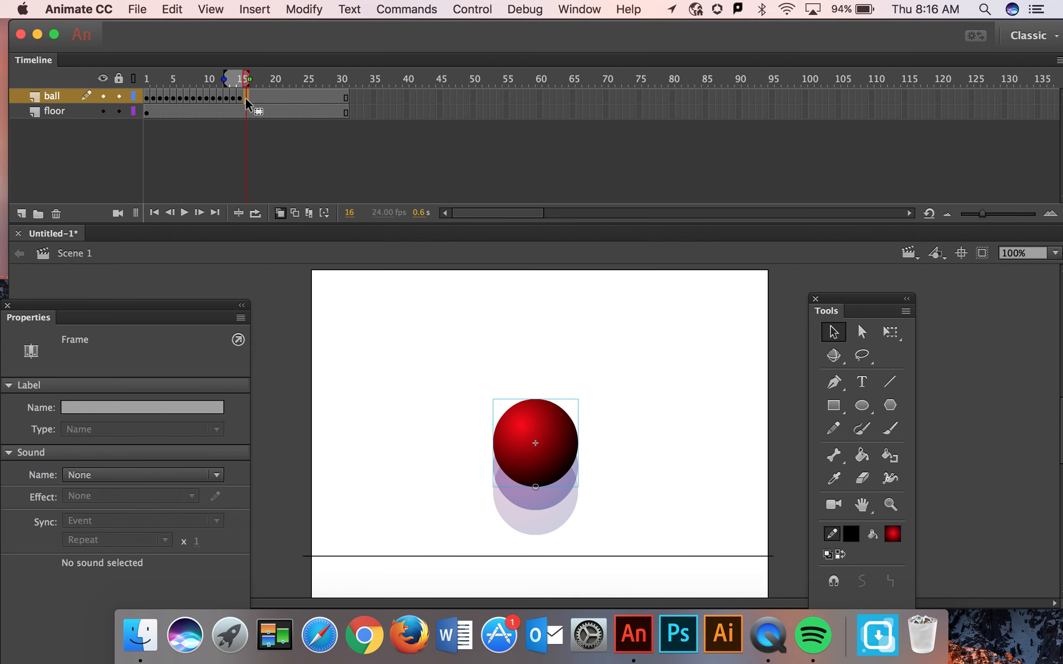
pyautogui.moveTo(543, 417); pyautogui.dragTo(538, 391)
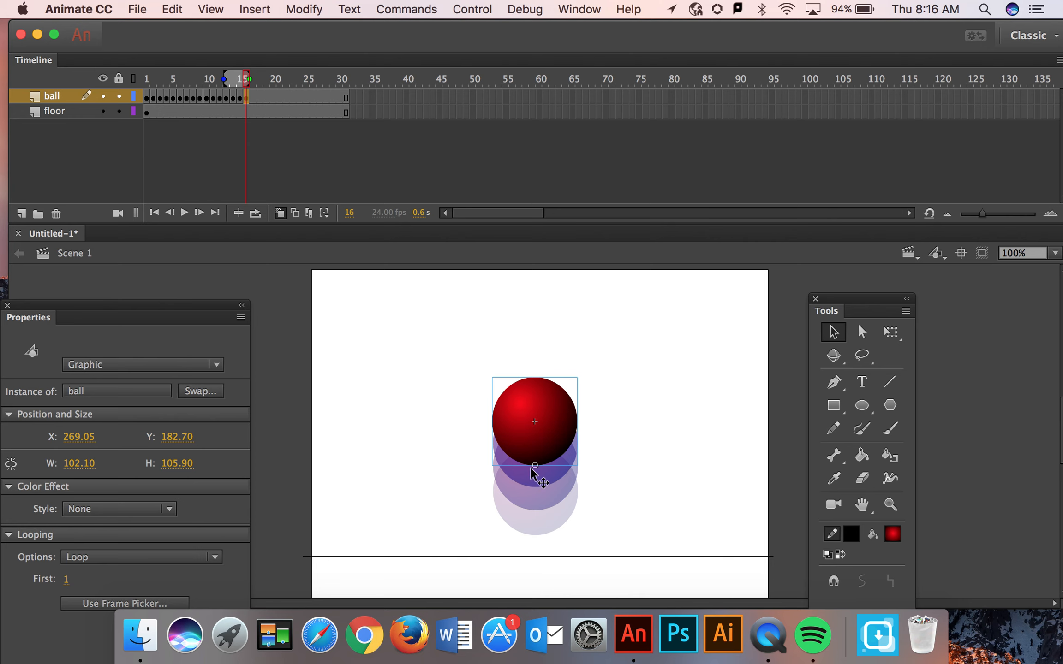
# Add ball keyframes at frames 17 and 18, raising the ball to about Y 168.7 and Y 159.7 in shrinking increments
pyautogui.press('F6')
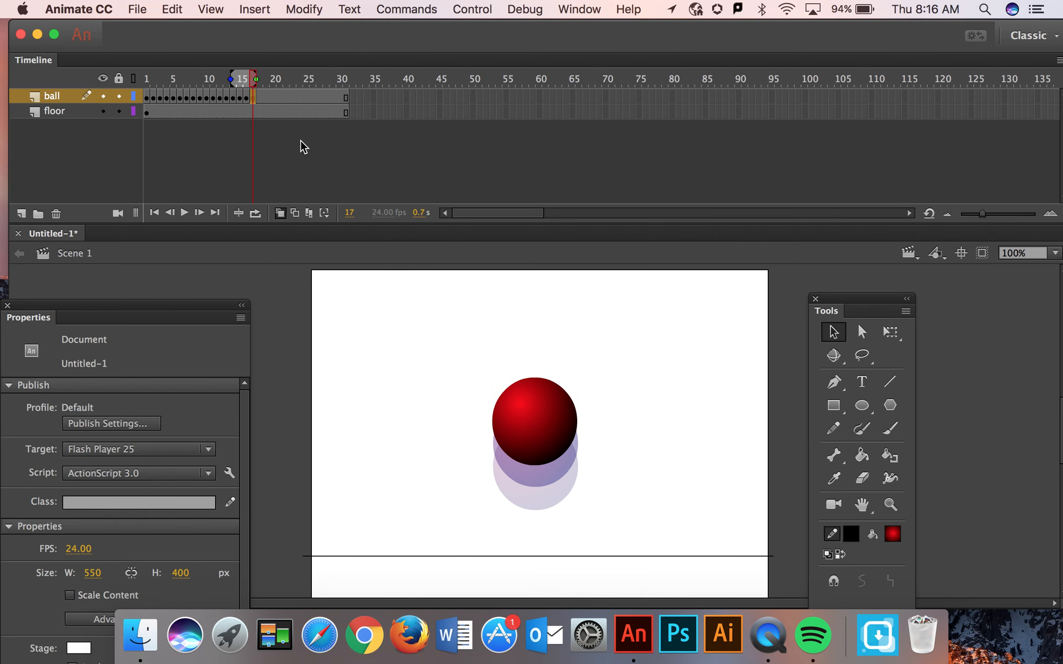
pyautogui.moveTo(528, 430); pyautogui.dragTo(528, 422)
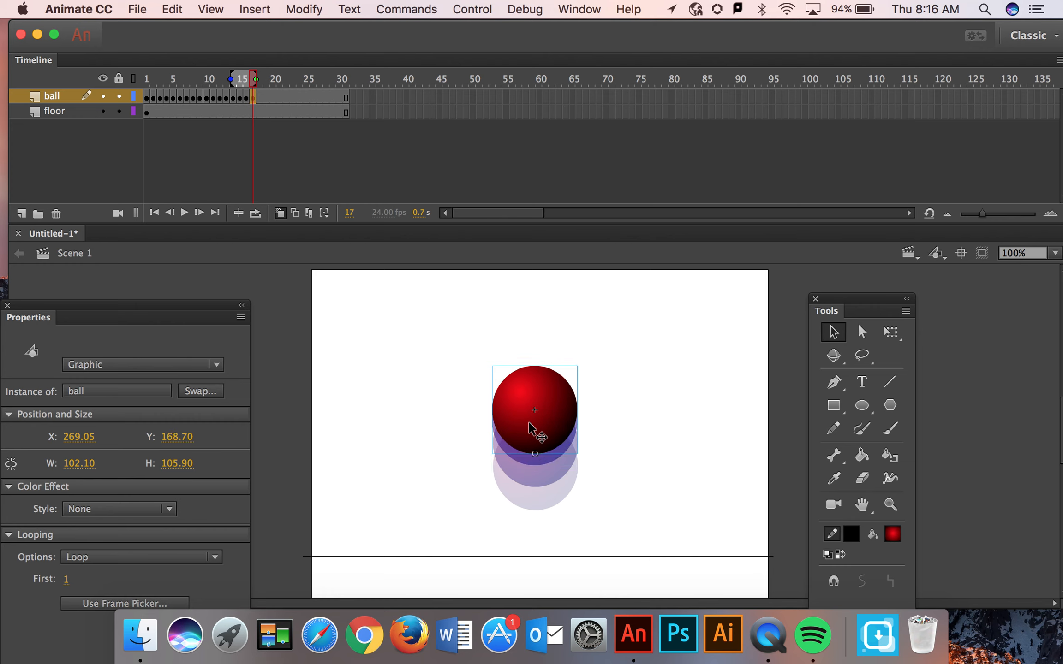
pyautogui.press('F6')
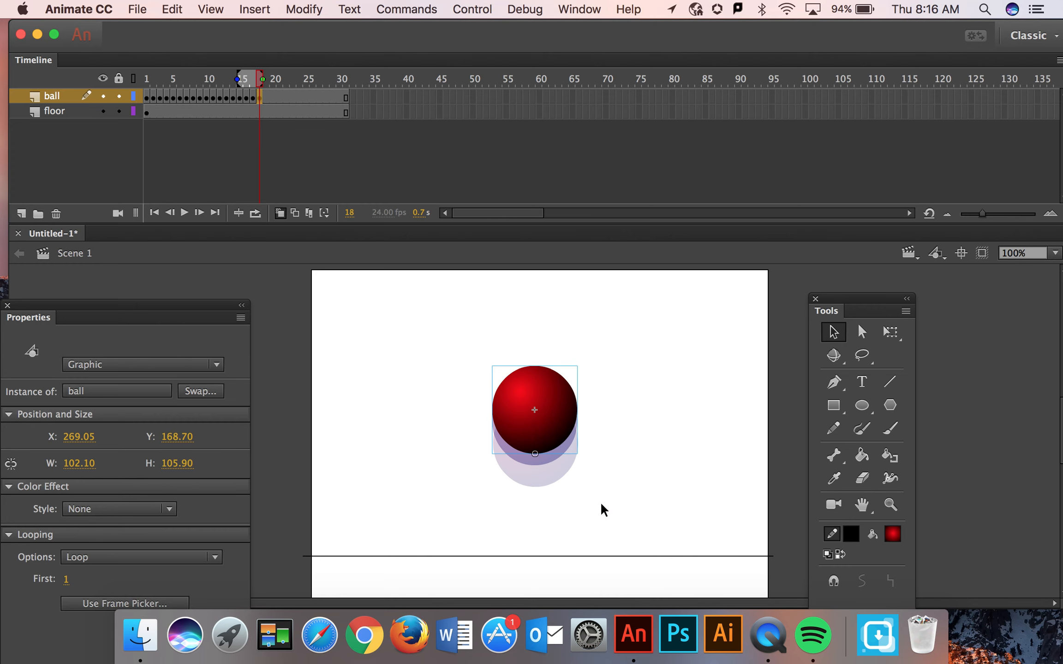
pyautogui.moveTo(553, 408); pyautogui.dragTo(552, 403)
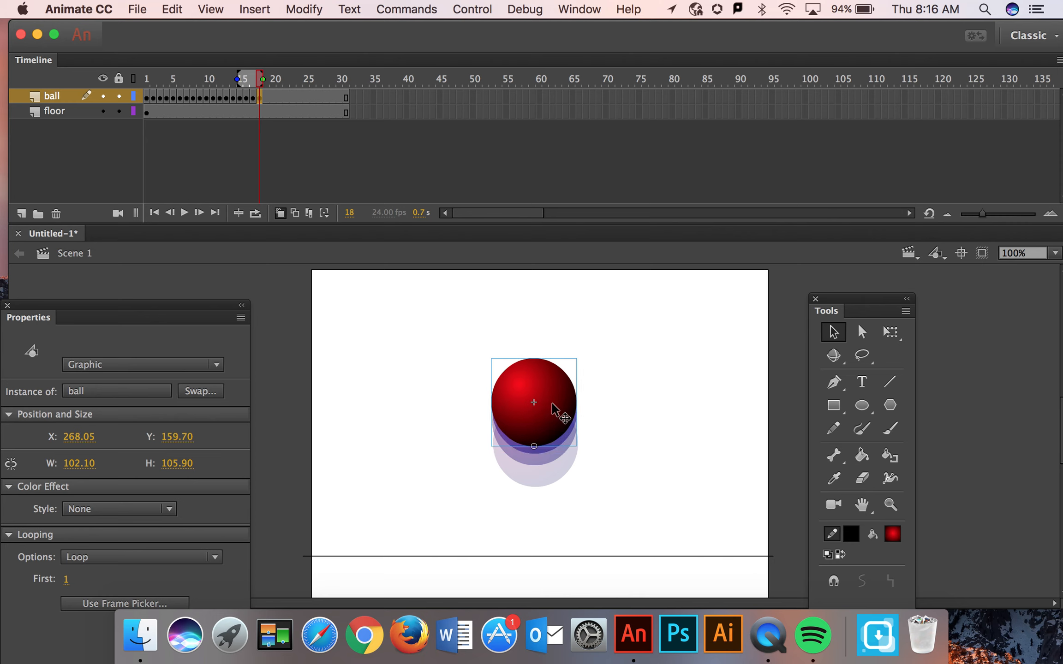
# Add a keyframe at frame 19 holding the ball at its peak, and one at frame 20 with the ball lowered to about Y 169.7
pyautogui.press('F6')
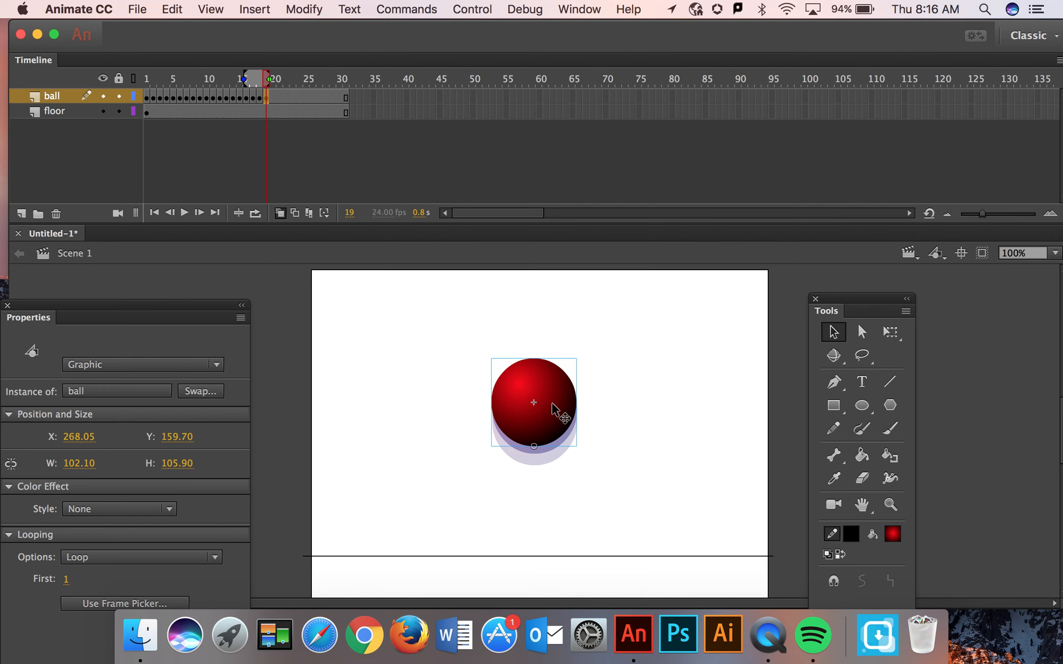
pyautogui.press('F6')
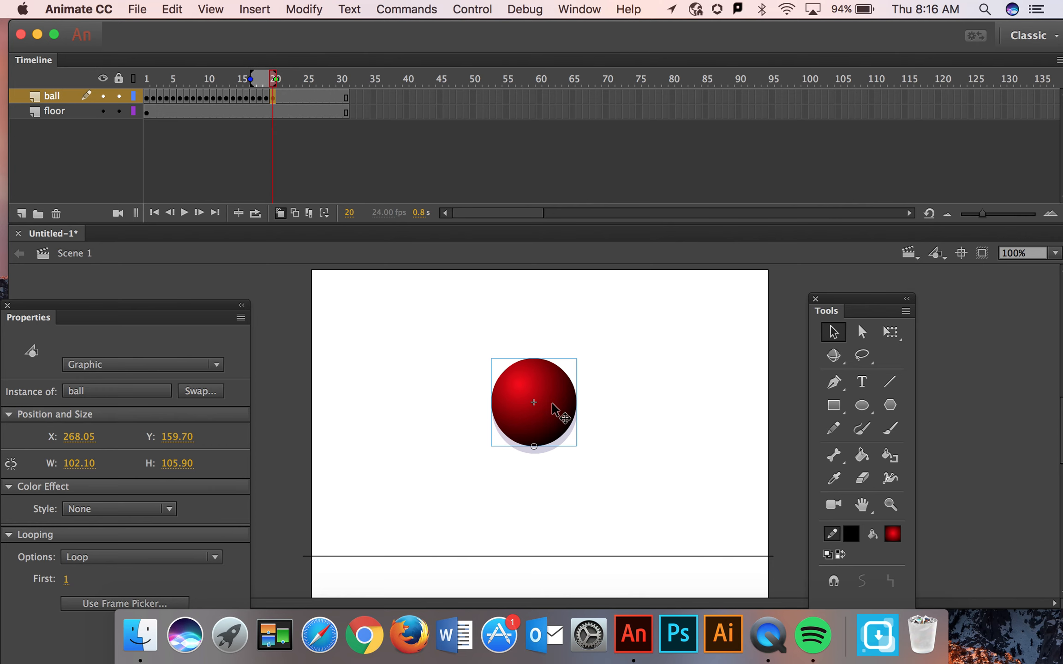
pyautogui.moveTo(552, 403); pyautogui.dragTo(553, 412)
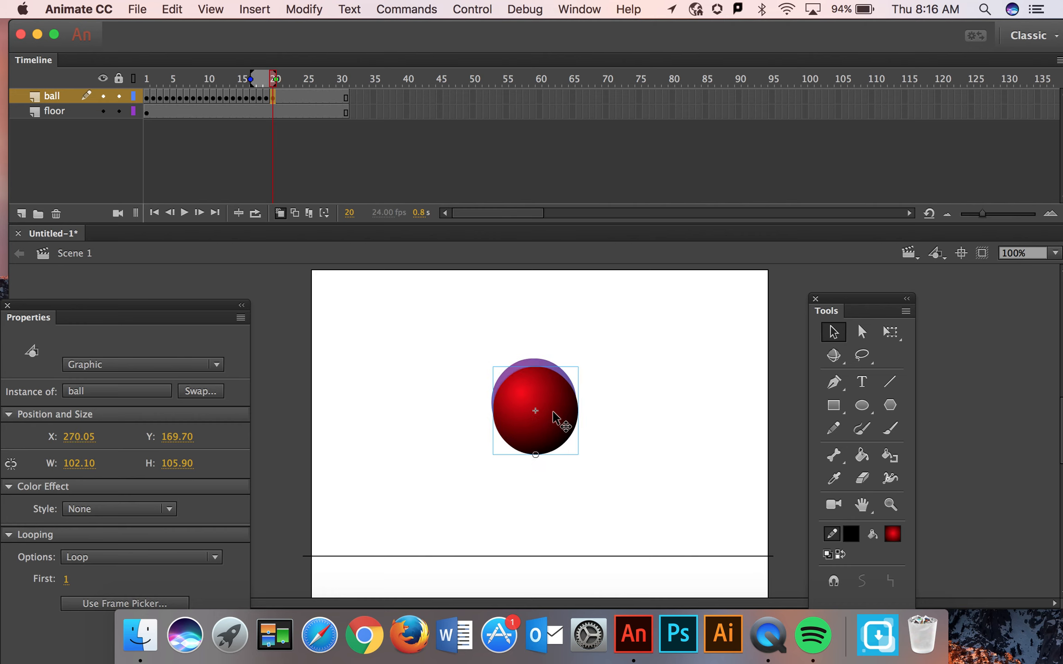
# Add ball keyframes at frames 21, 22 and 23, lowering the ball to about Y 188.7, 216.7 and 253.7 in growing increments
pyautogui.press('F6')
pyautogui.moveTo(556, 422); pyautogui.dragTo(556, 434)
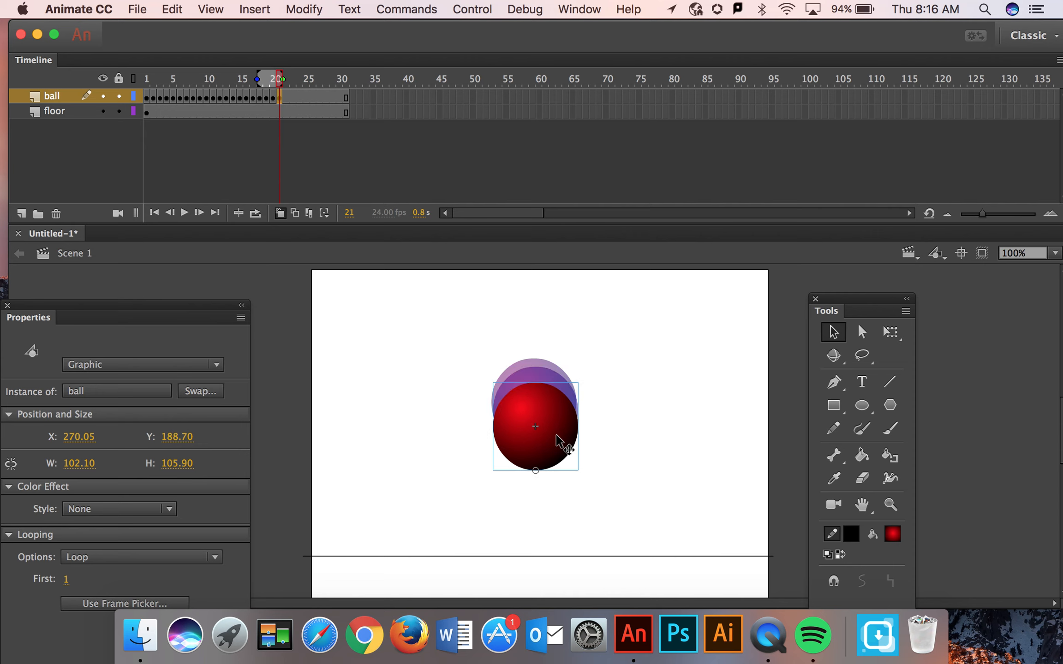
pyautogui.click(537, 366)
pyautogui.press('F6')
pyautogui.moveTo(564, 433); pyautogui.dragTo(565, 453)
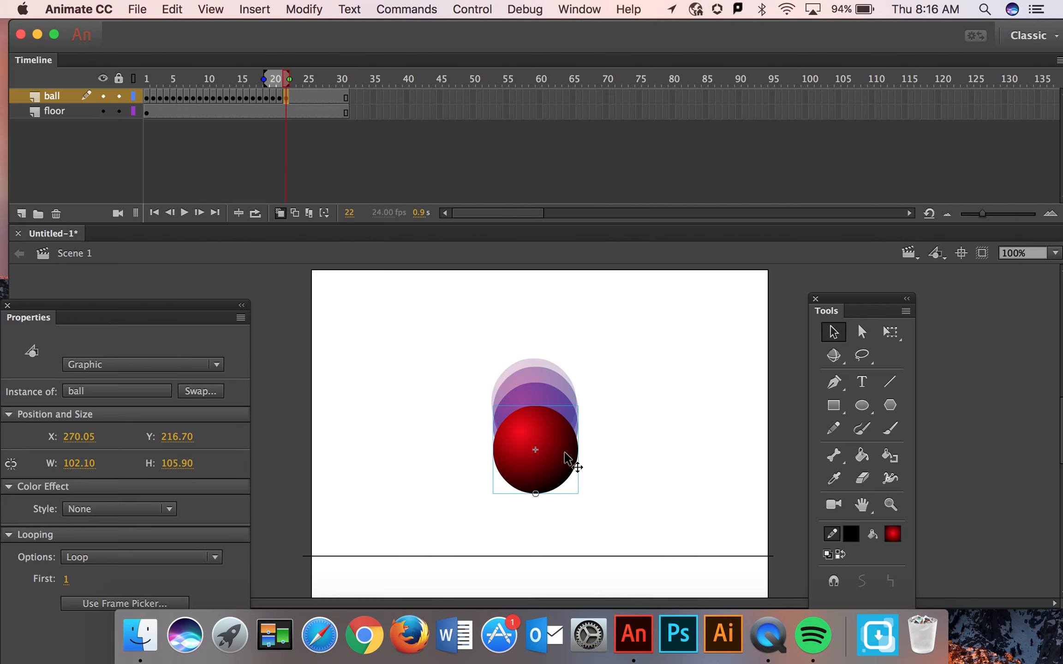
pyautogui.press('F6')
pyautogui.moveTo(564, 453); pyautogui.dragTo(567, 483)
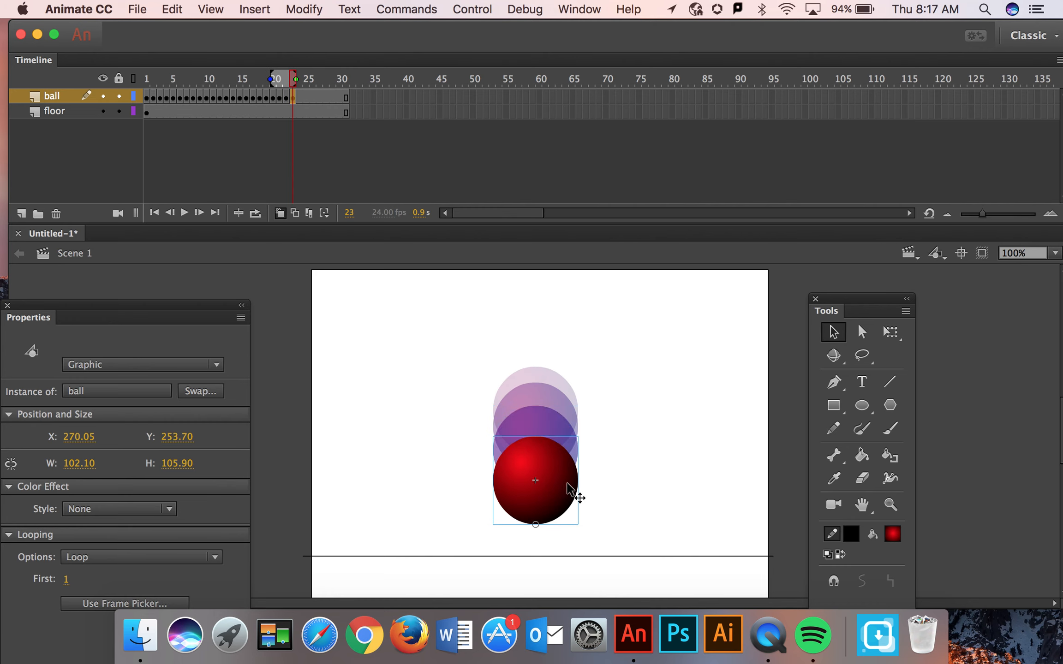